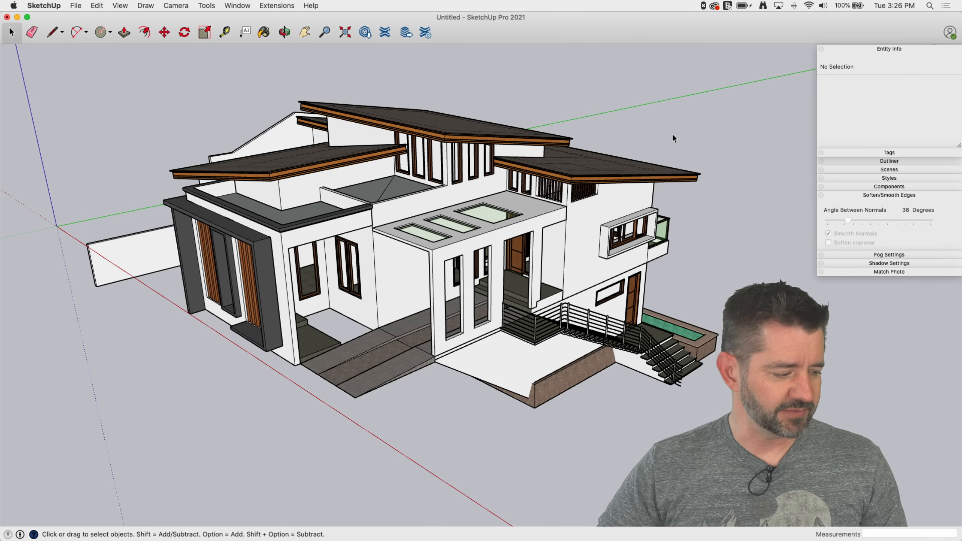
# Place a horizontal section plane through the upper-floor walls of the house, keeping its default name and symbol
pyautogui.moveTo(674, 177); pyautogui.dragTo(263, 273, button='middle')
pyautogui.moveTo(130, 282); pyautogui.dragTo(157, 309, button='middle')
pyautogui.moveTo(701, 298); pyautogui.dragTo(177, 304, button='middle')
pyautogui.moveTo(285, 307); pyautogui.dragTo(423, 297, button='middle')
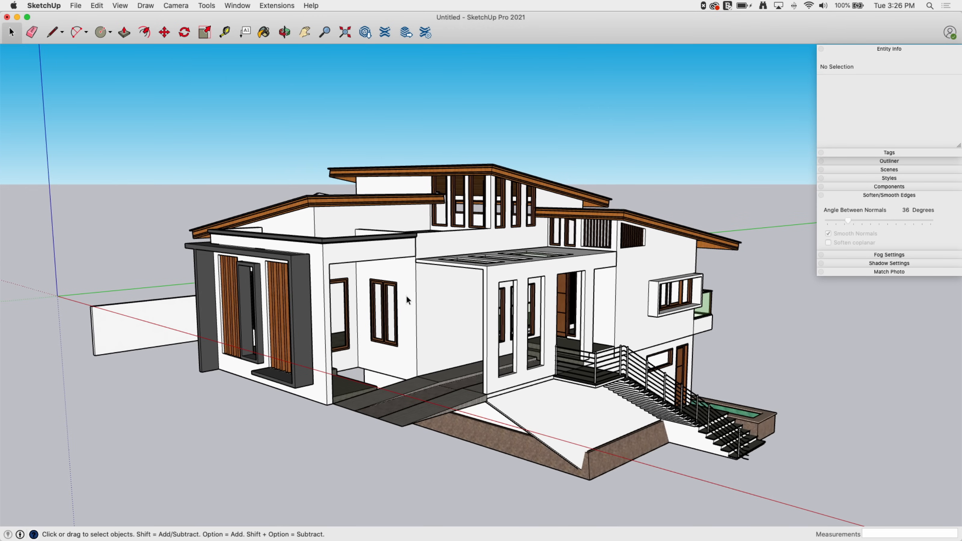
pyautogui.moveTo(329, 68); pyautogui.dragTo(209, 11, button='middle')
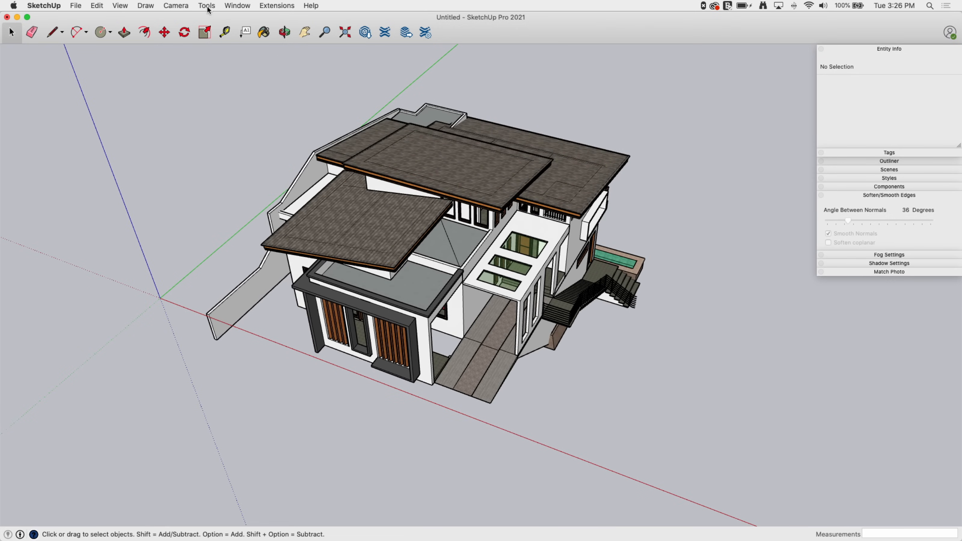
pyautogui.click(207, 6)
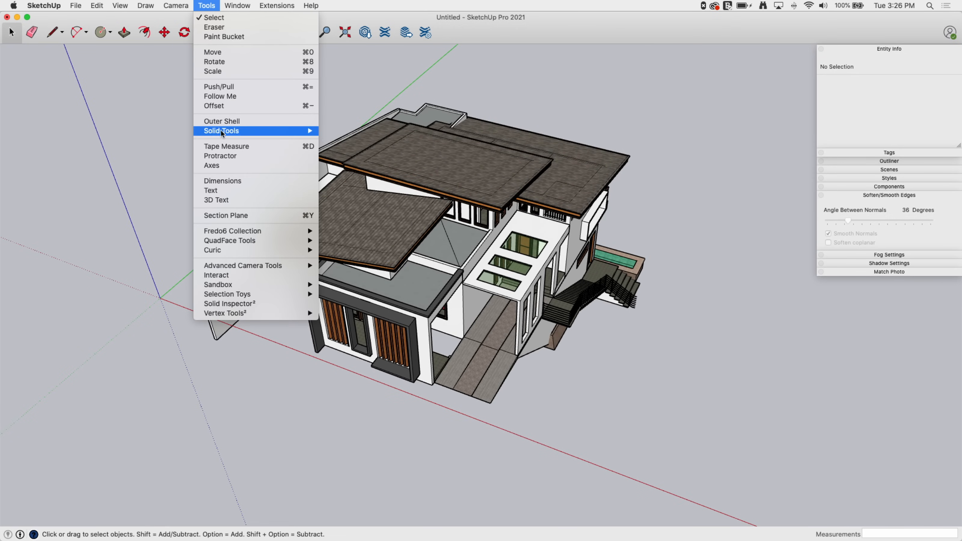
pyautogui.click(241, 215)
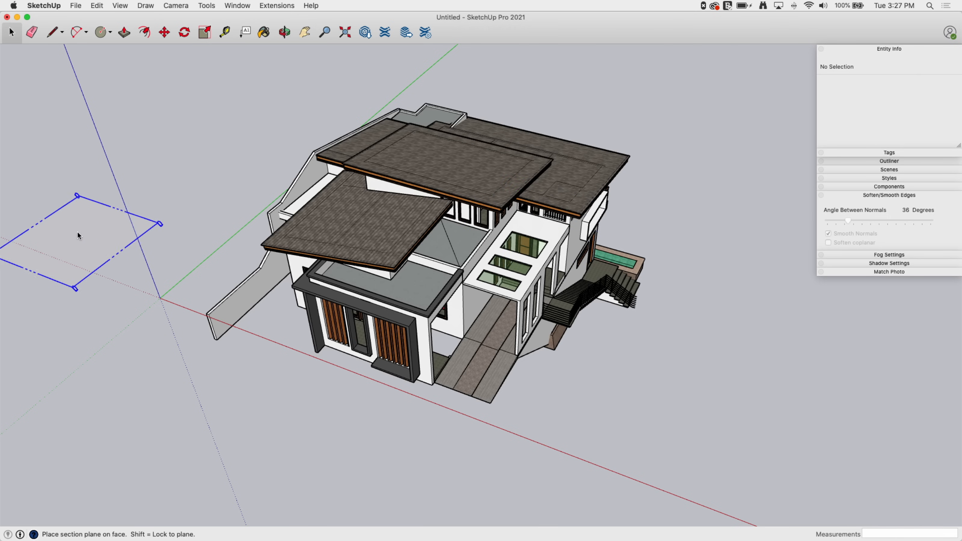
pyautogui.moveTo(179, 197); pyautogui.dragTo(197, 203, button='middle')
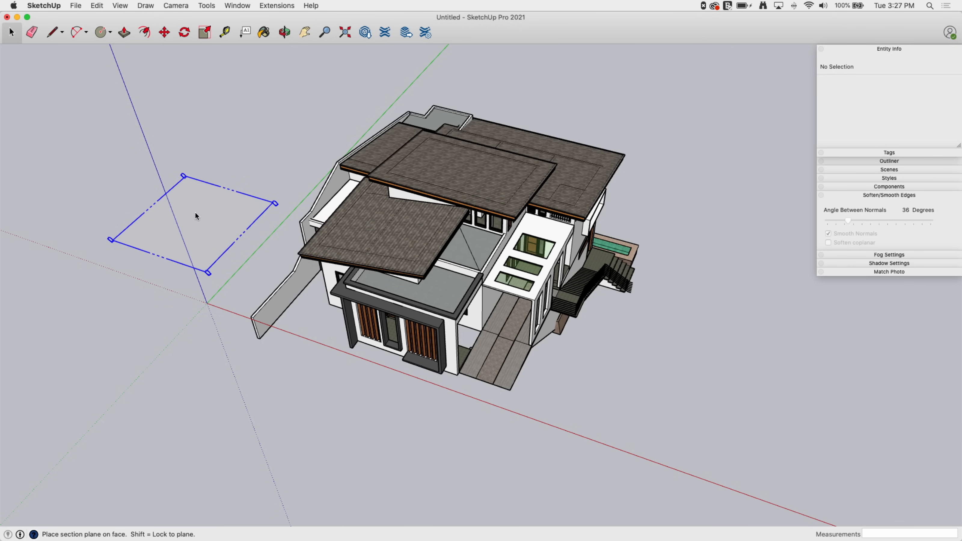
pyautogui.click(196, 205)
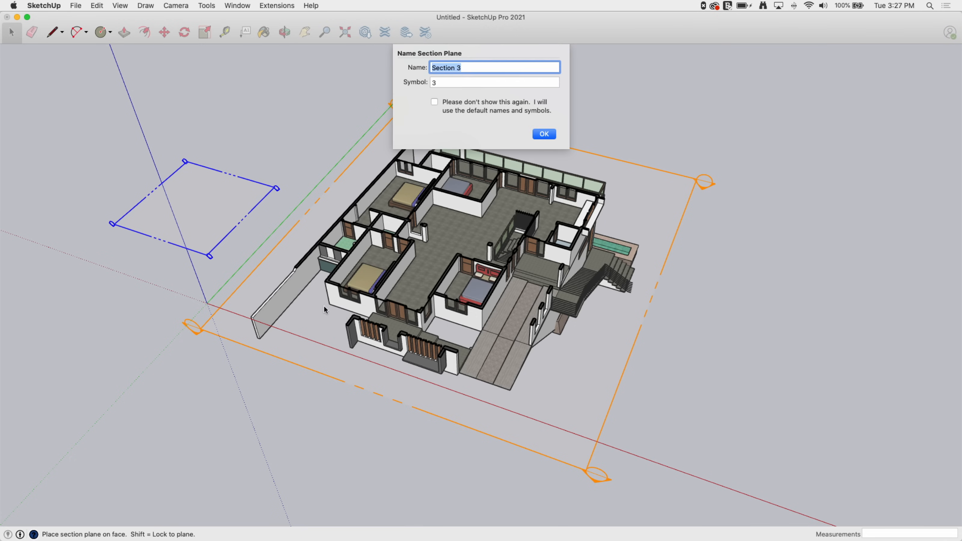
pyautogui.click(540, 136)
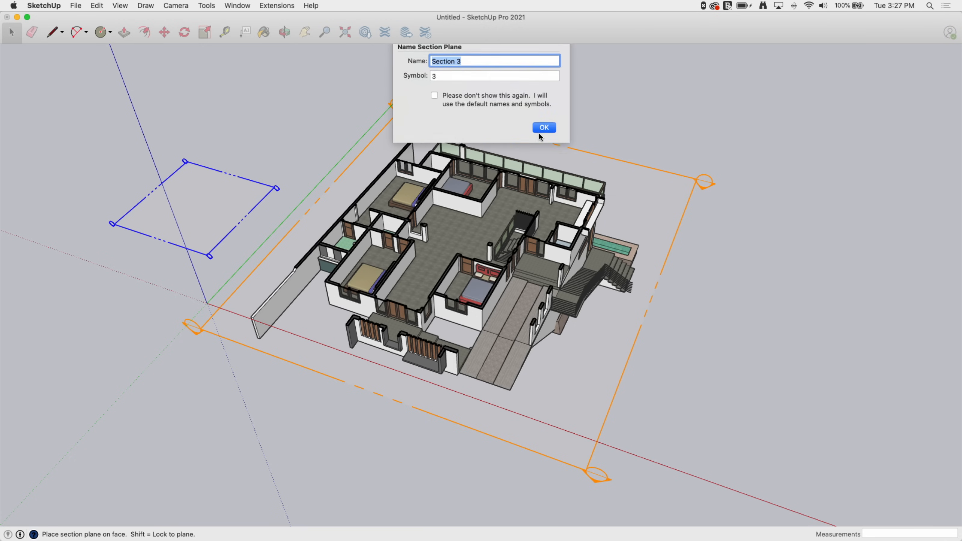
# Raise the section plane vertically by about 7 3/16" with the Move tool
pyautogui.moveTo(161, 323); pyautogui.dragTo(694, 212, button='middle')
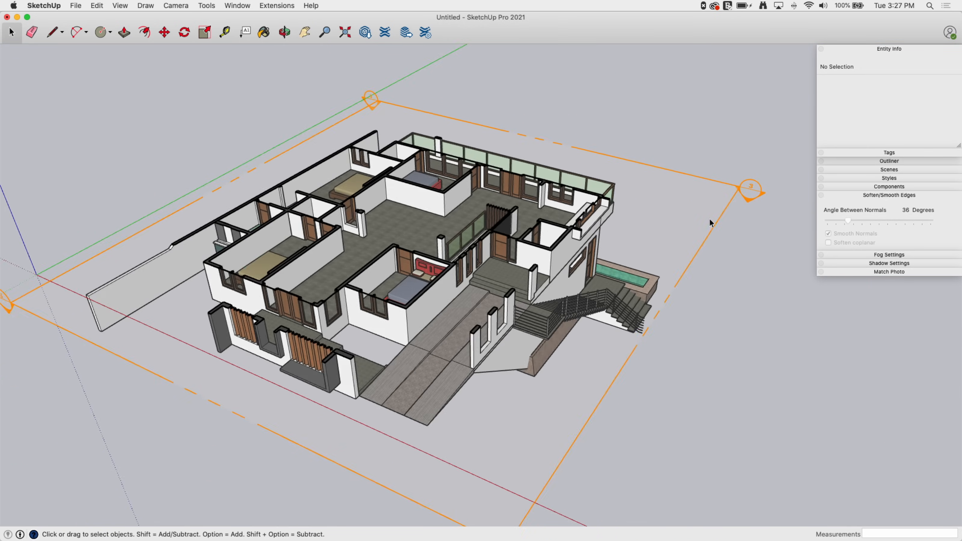
pyautogui.press('m')
pyautogui.moveTo(701, 235); pyautogui.dragTo(681, 228)
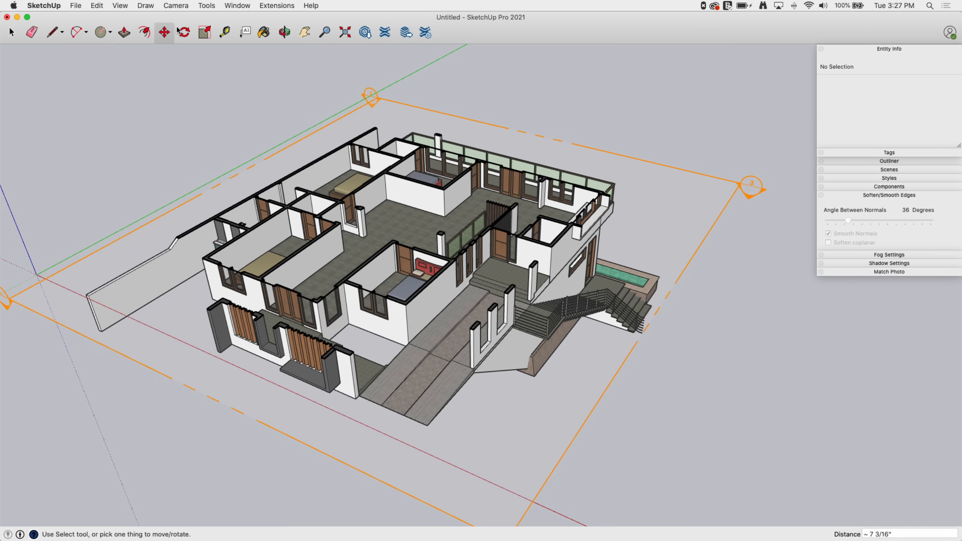
# Set the camera to the standard top view and switch it to parallel projection for a flat floor plan
pyautogui.click(170, 9)
pyautogui.moveTo(256, 39)
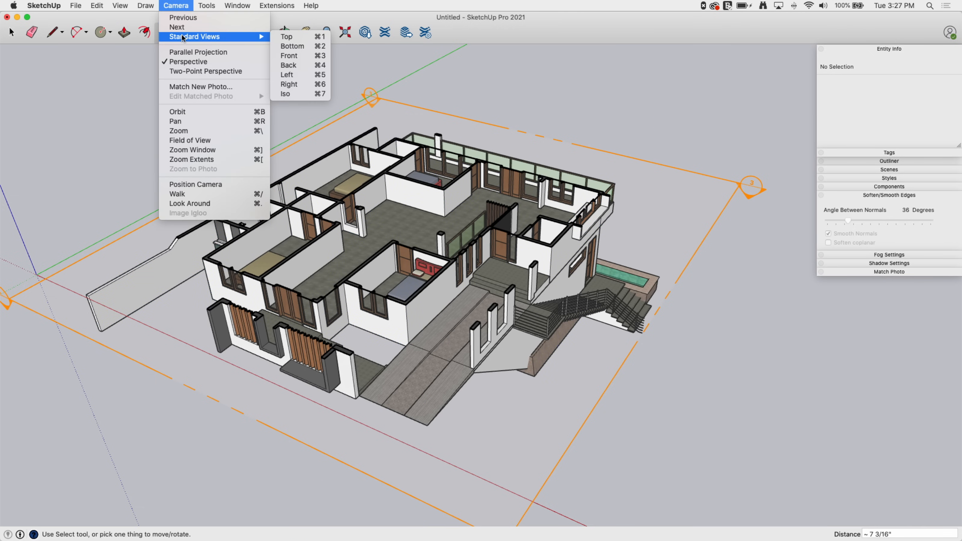
pyautogui.click(285, 36)
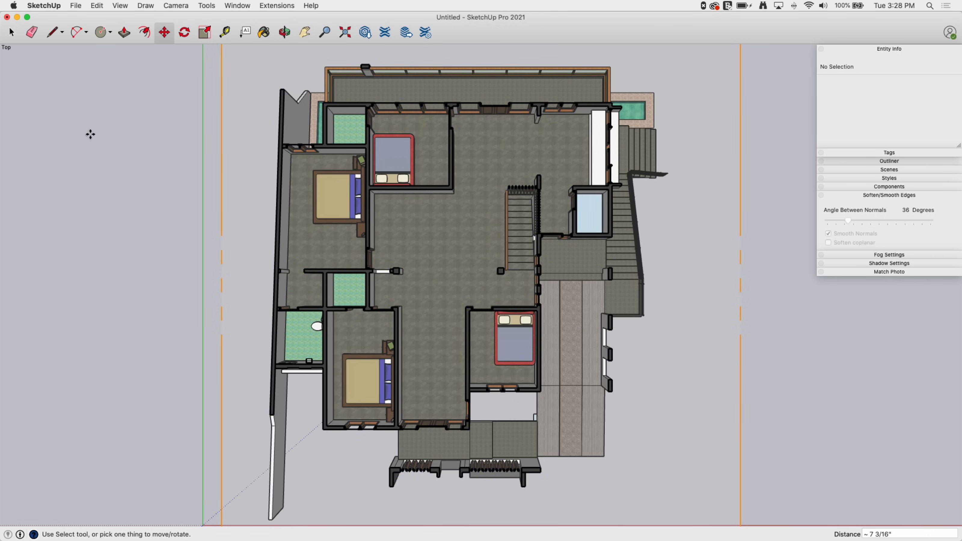
pyautogui.click(171, 5)
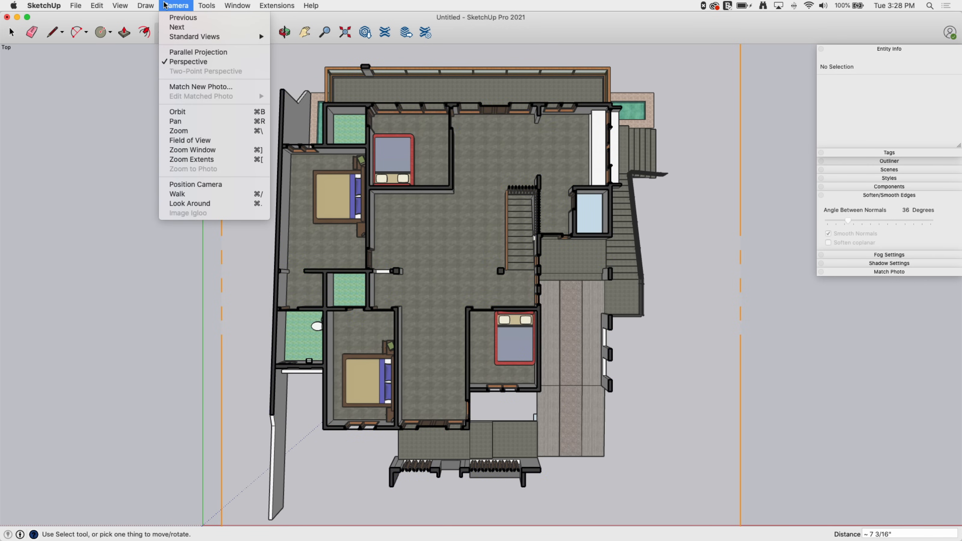
pyautogui.click(181, 52)
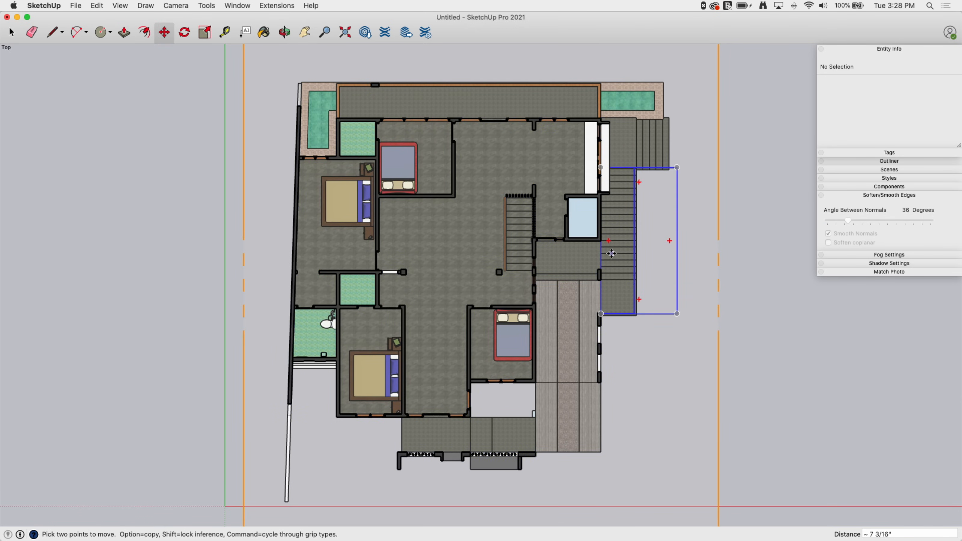
# Hide the section plane's display while keeping the section cut through the house active
pyautogui.click(716, 111)
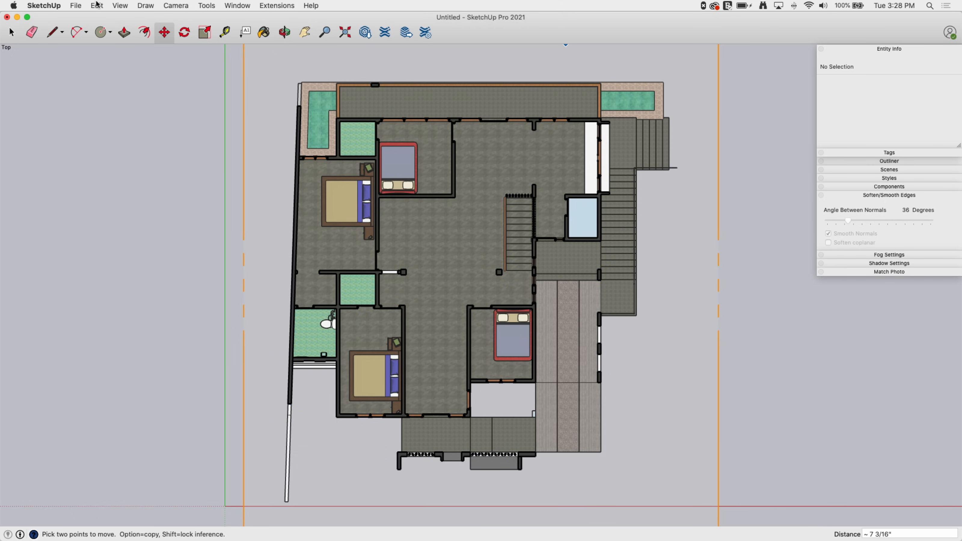
pyautogui.click(119, 6)
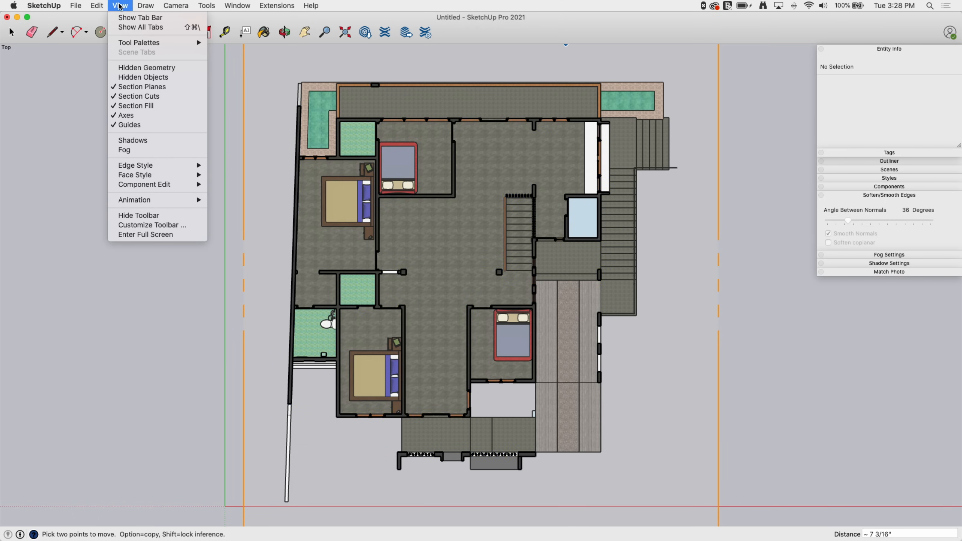
pyautogui.click(114, 87)
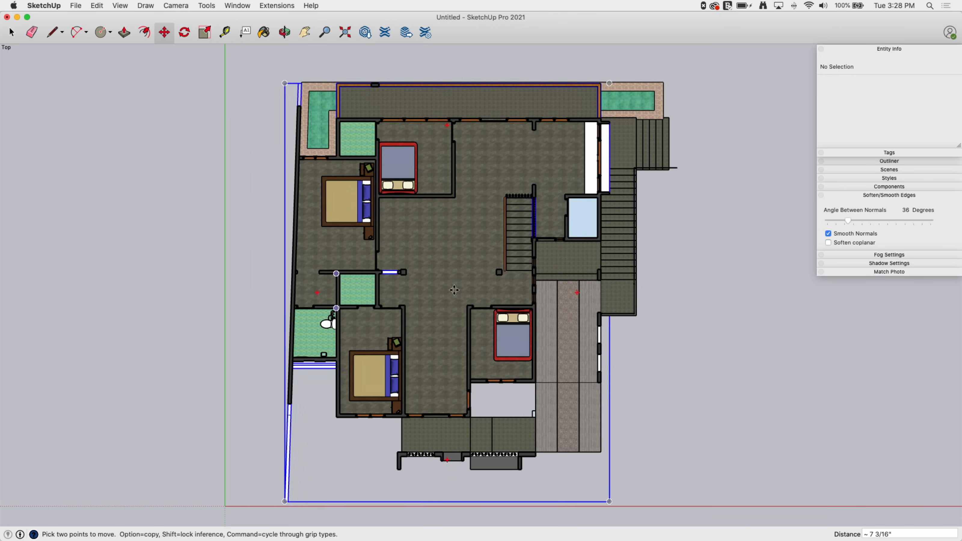
pyautogui.scroll(2, 679, 346)
pyautogui.scroll(2, 748, 366)
pyautogui.scroll(-2, 766, 375)
pyautogui.scroll(2, 172, 62)
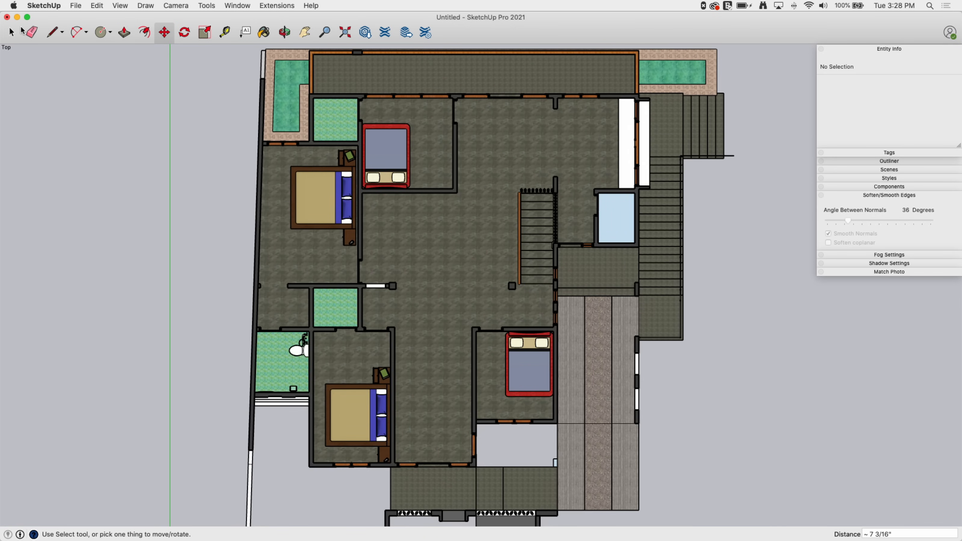
pyautogui.click(11, 33)
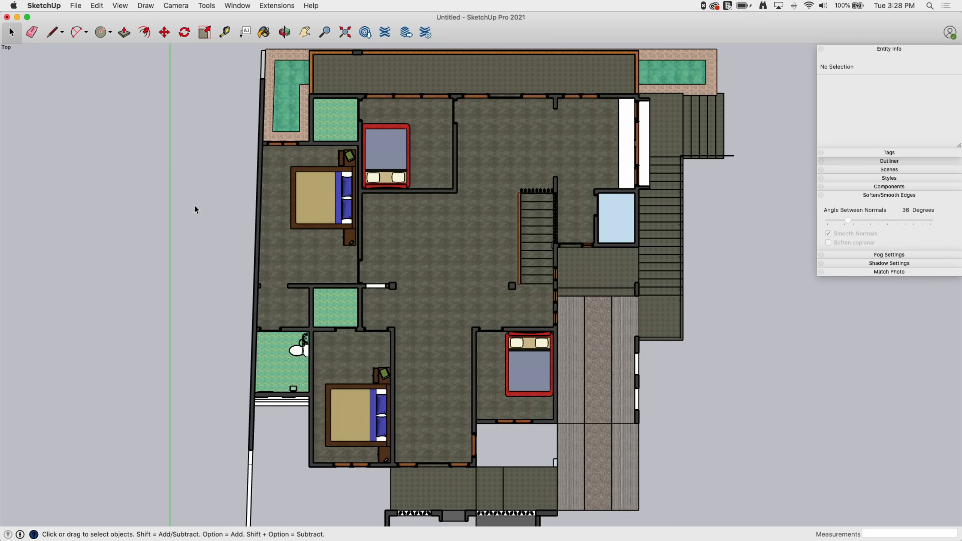
# View the cut house at an angle in parallel projection, reset it to the top view and switch the camera to perspective
pyautogui.moveTo(883, 440); pyautogui.dragTo(493, 250, button='middle')
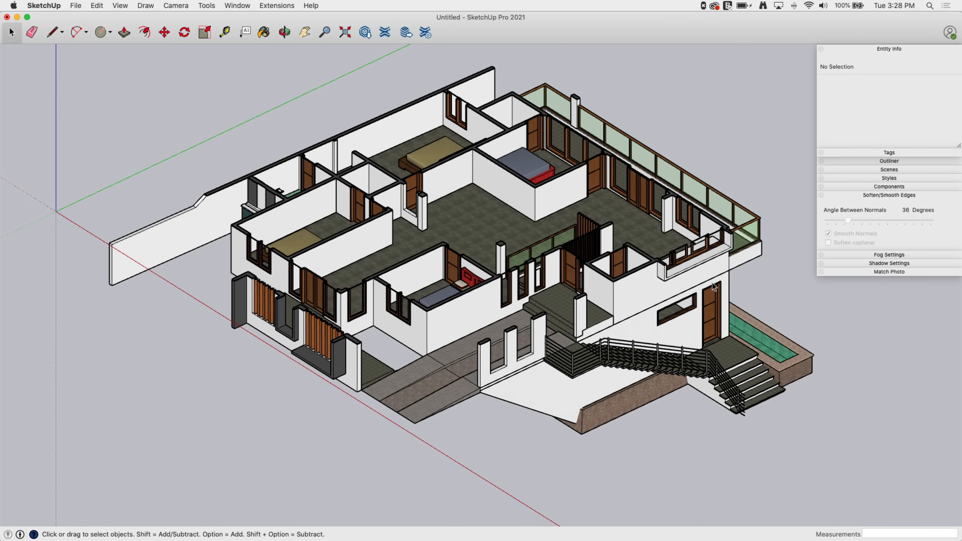
pyautogui.moveTo(80, 113); pyautogui.dragTo(188, 178, button='middle')
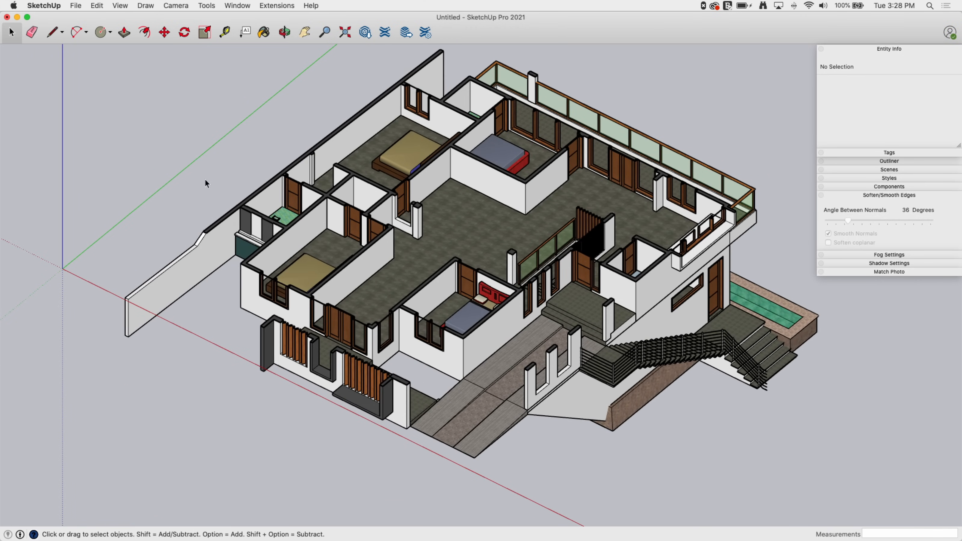
pyautogui.moveTo(592, 188); pyautogui.dragTo(330, 106, button='middle')
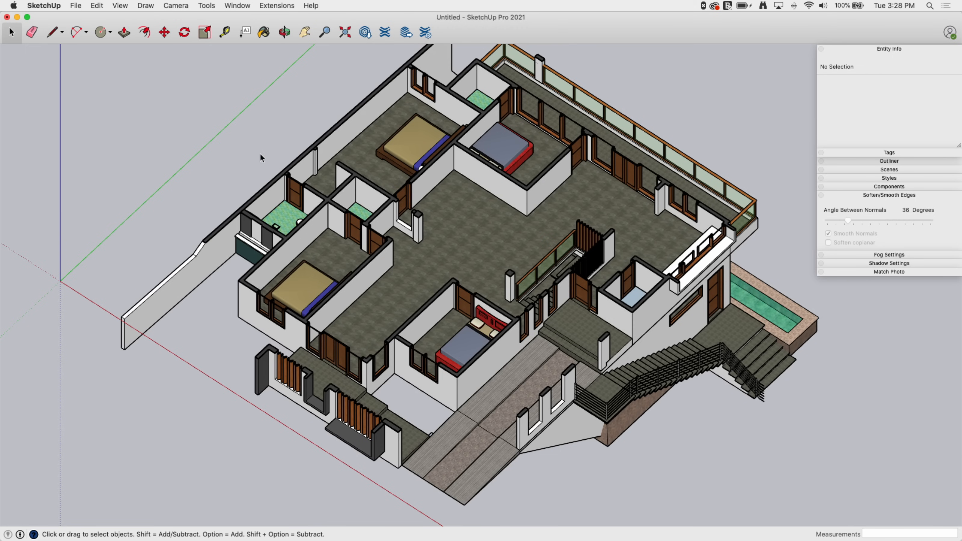
pyautogui.click(165, 6)
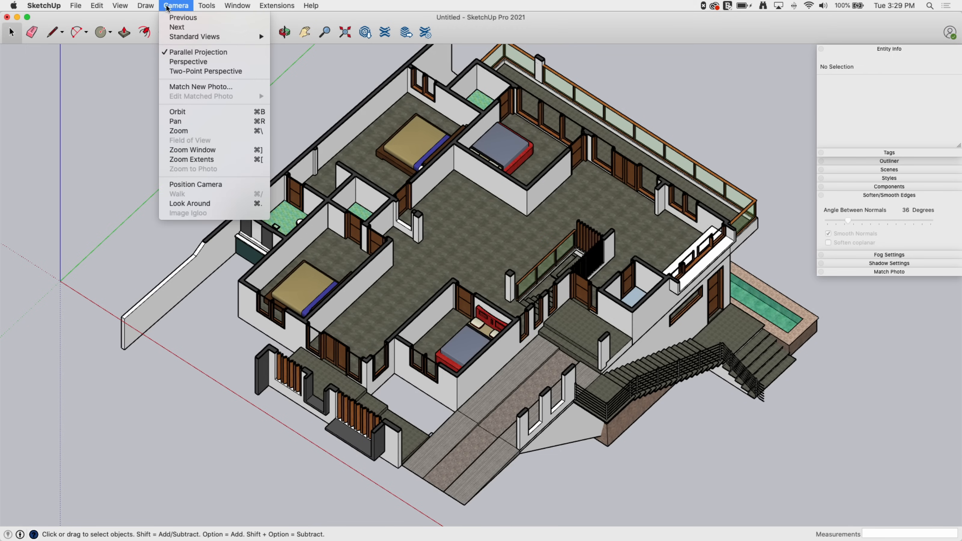
pyautogui.moveTo(185, 38)
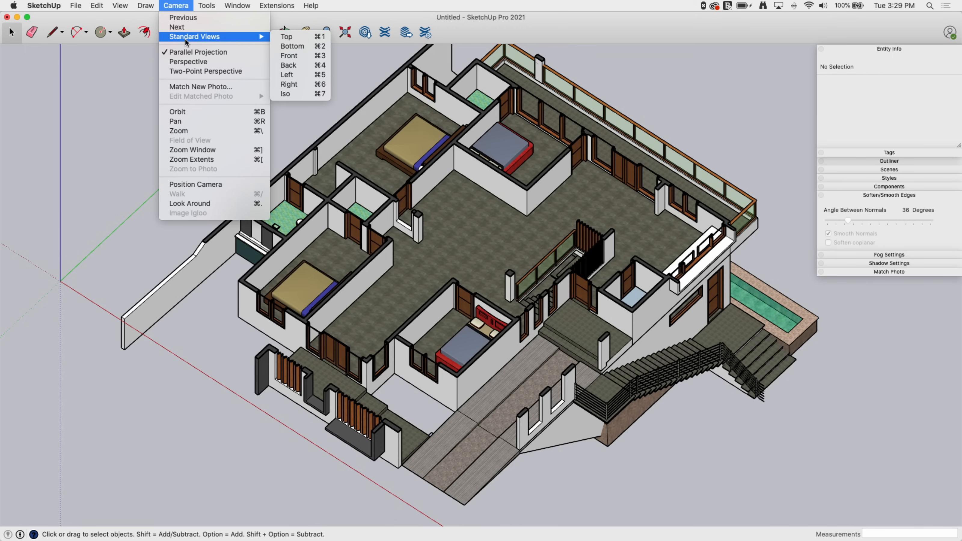
pyautogui.click(299, 37)
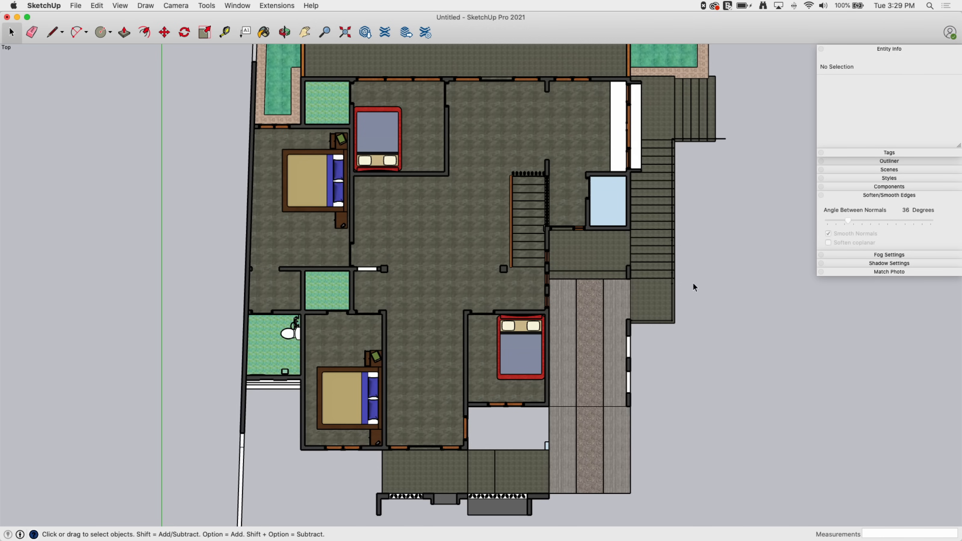
pyautogui.scroll(-1, 388, 424)
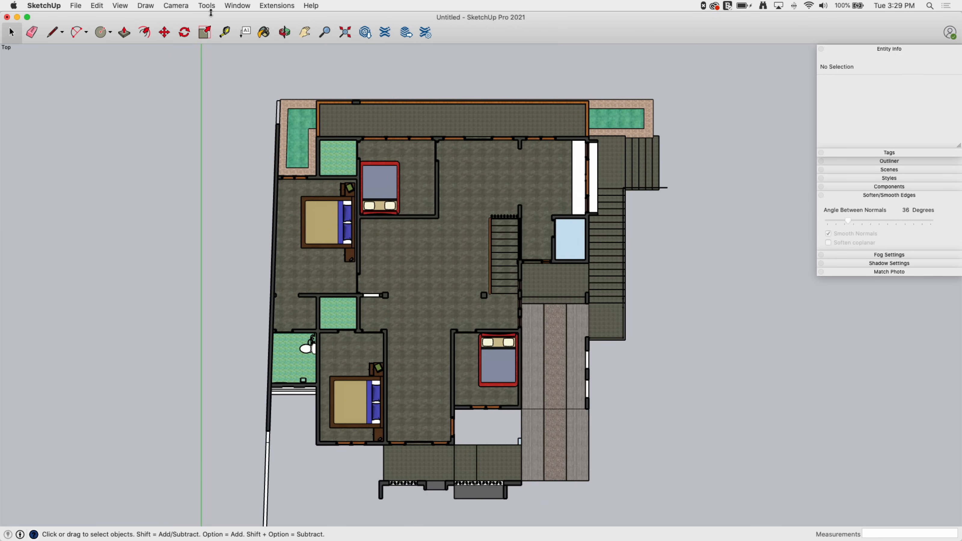
pyautogui.click(183, 6)
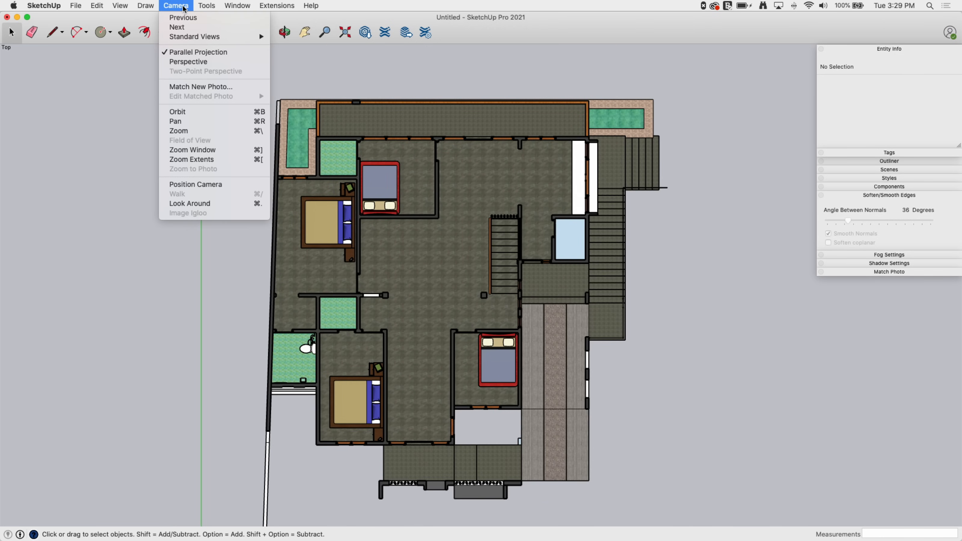
pyautogui.click(186, 62)
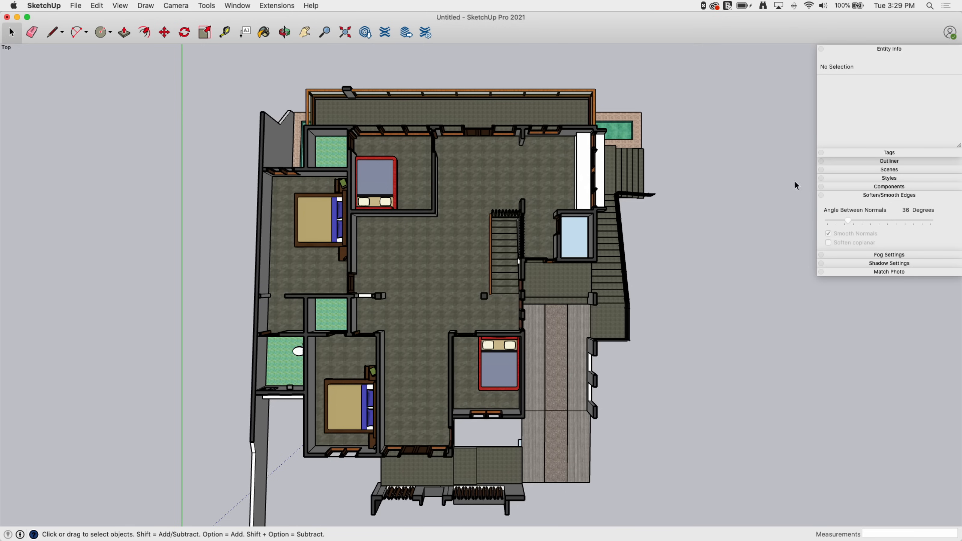
# Select the hidden Section 3 plane from the Outliner's list of model objects
pyautogui.click(861, 162)
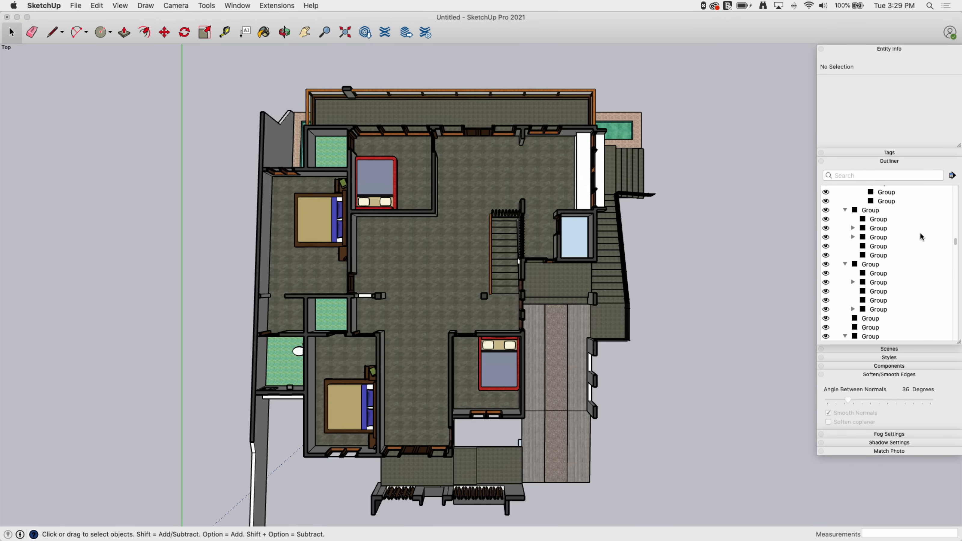
pyautogui.moveTo(955, 242); pyautogui.dragTo(955, 336)
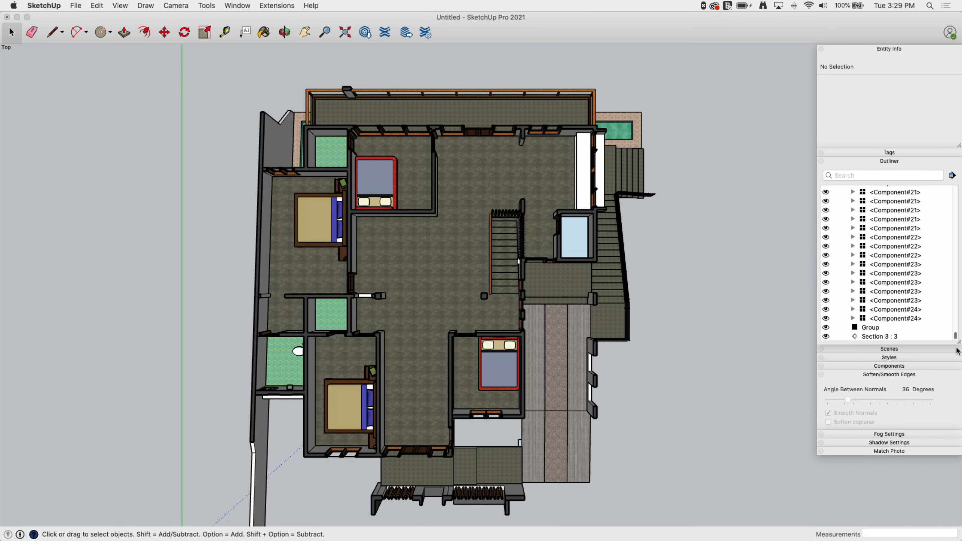
pyautogui.rightClick(869, 339)
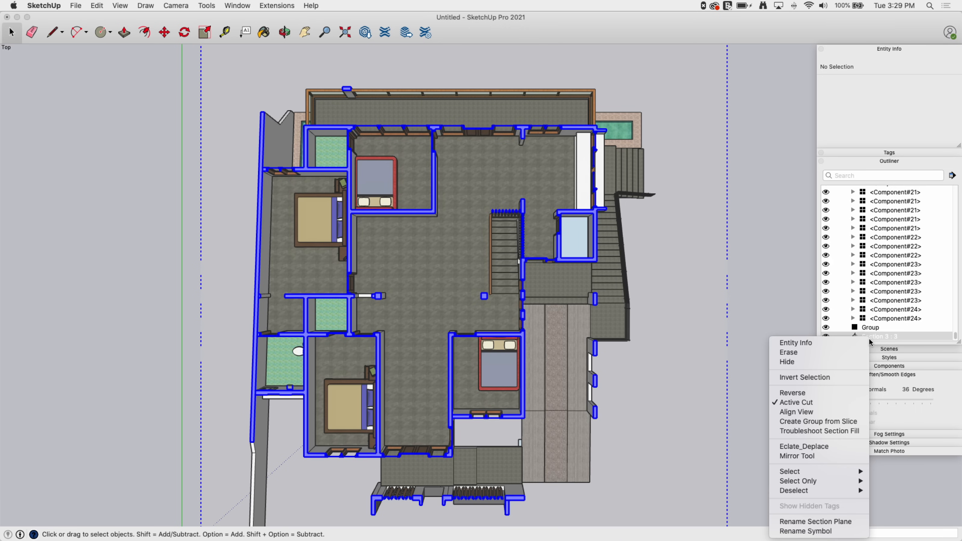
pyautogui.click(740, 387)
# Move the selected section plane upward so it cuts the walls above the tops of the windows and doors
pyautogui.moveTo(743, 329); pyautogui.dragTo(594, 142, button='middle')
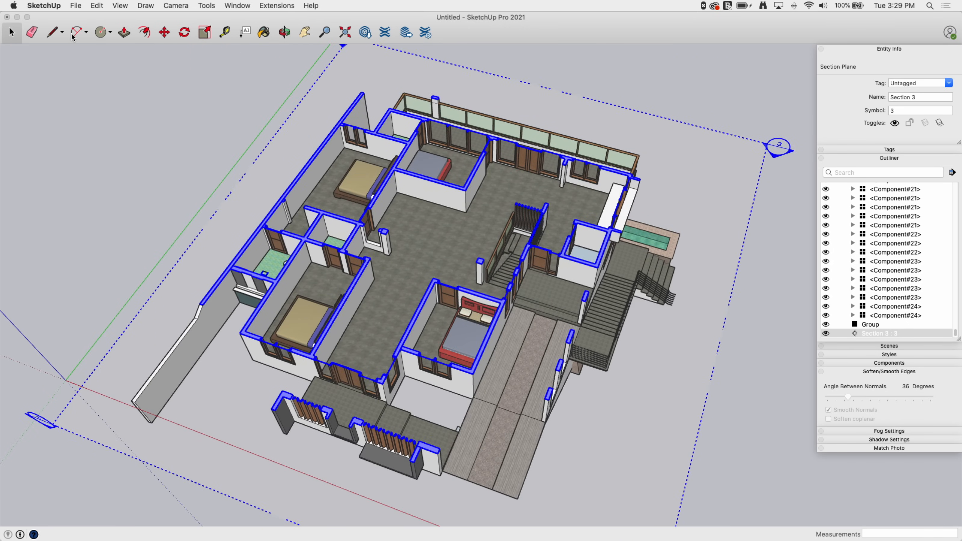
pyautogui.click(163, 33)
pyautogui.click(768, 143)
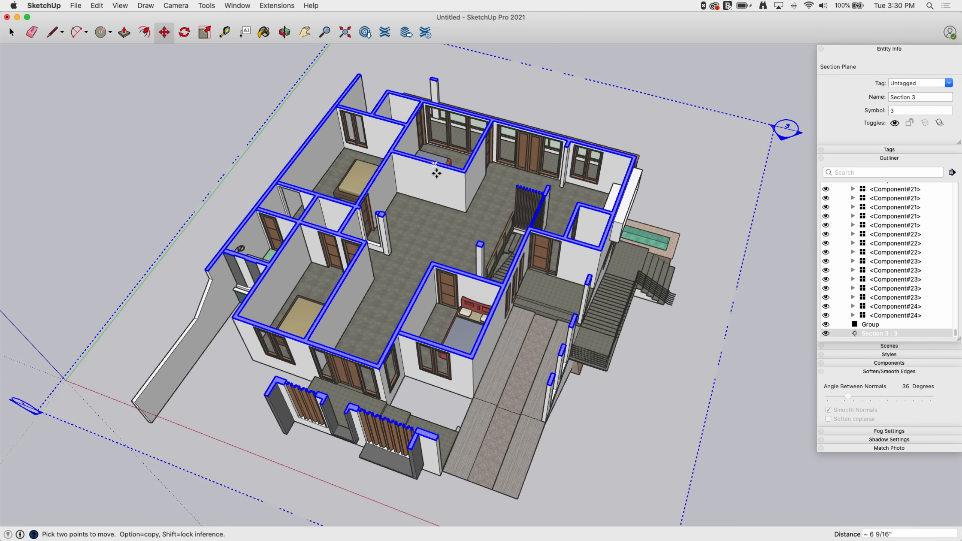
# Return the camera to the standard top view of the raised section cut
pyautogui.click(144, 4)
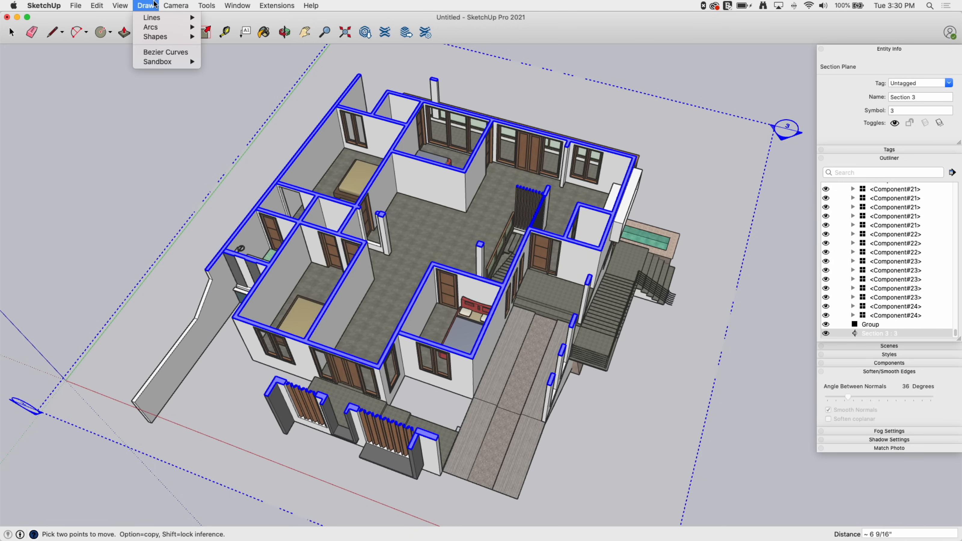
pyautogui.moveTo(176, 6)
pyautogui.moveTo(241, 38)
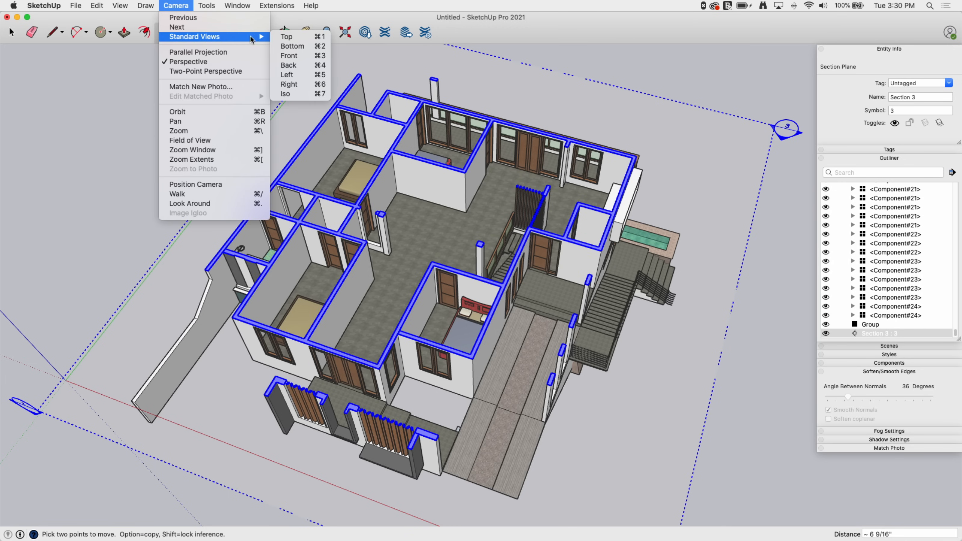
pyautogui.click(284, 38)
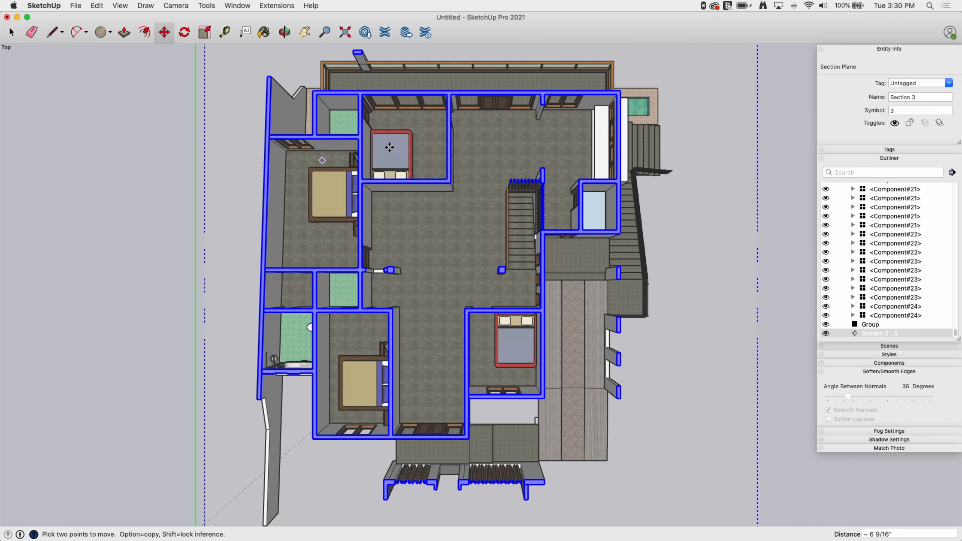
# Deselect the section plane and narrow the camera's field of view to about 15.6 degrees, keeping the whole floor plan in view
pyautogui.click(8, 35)
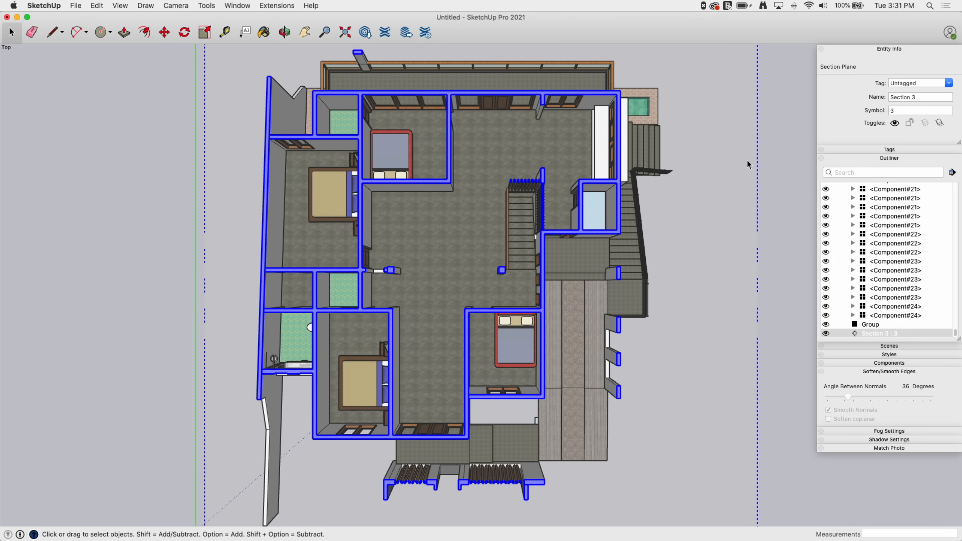
pyautogui.click(774, 152)
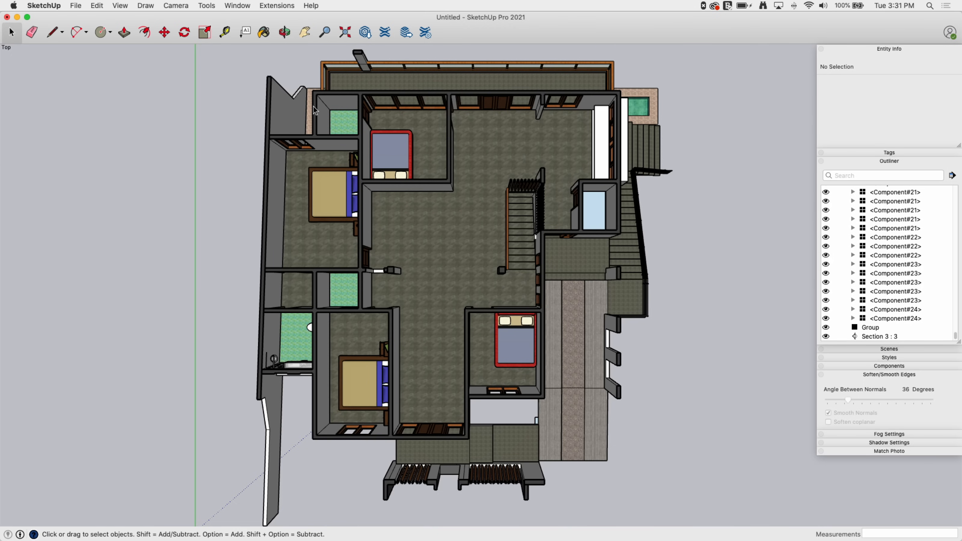
pyautogui.click(178, 6)
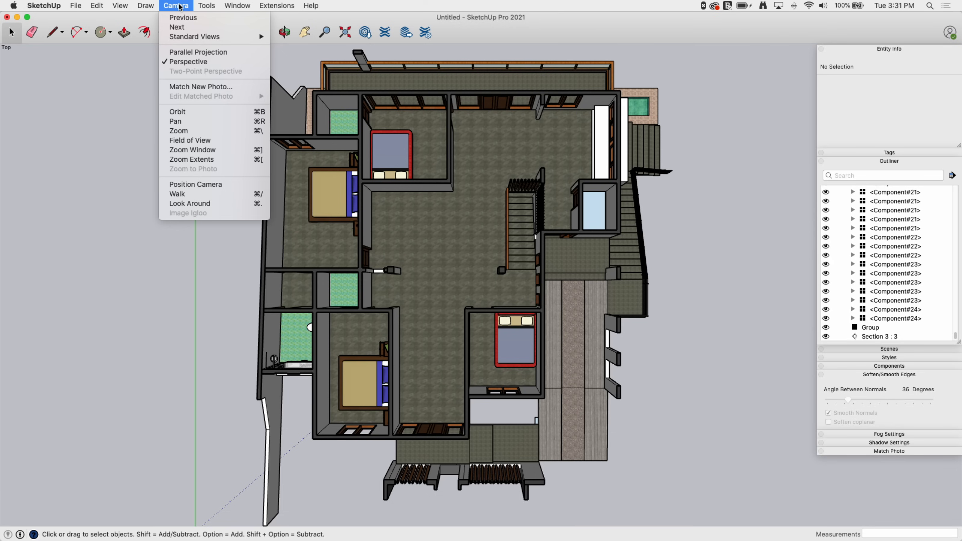
pyautogui.click(201, 141)
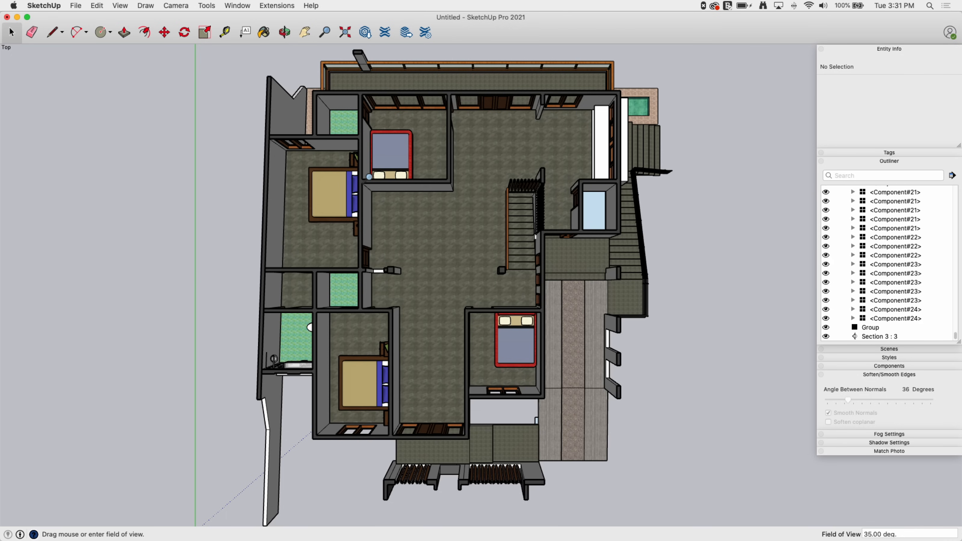
pyautogui.moveTo(675, 184); pyautogui.dragTo(638, 89)
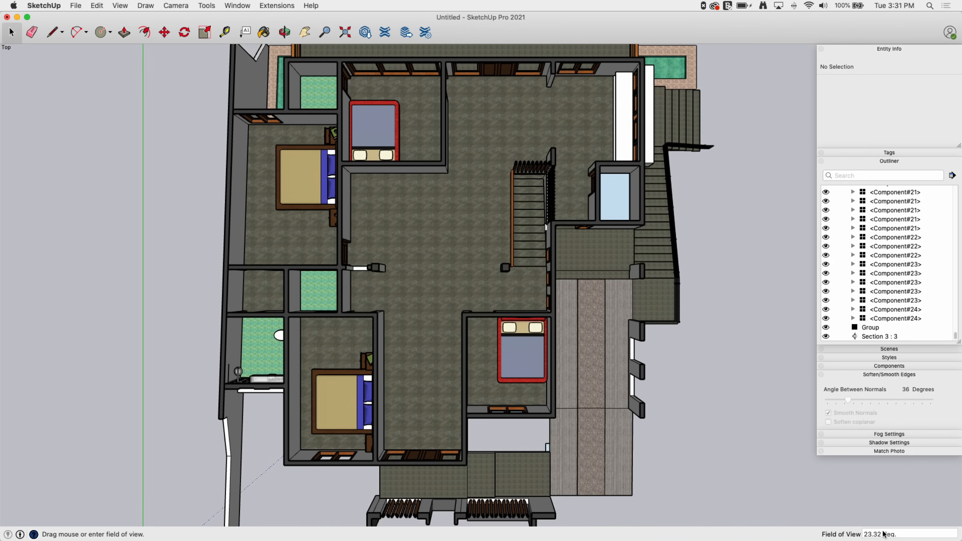
pyautogui.moveTo(651, 451); pyautogui.dragTo(586, 325)
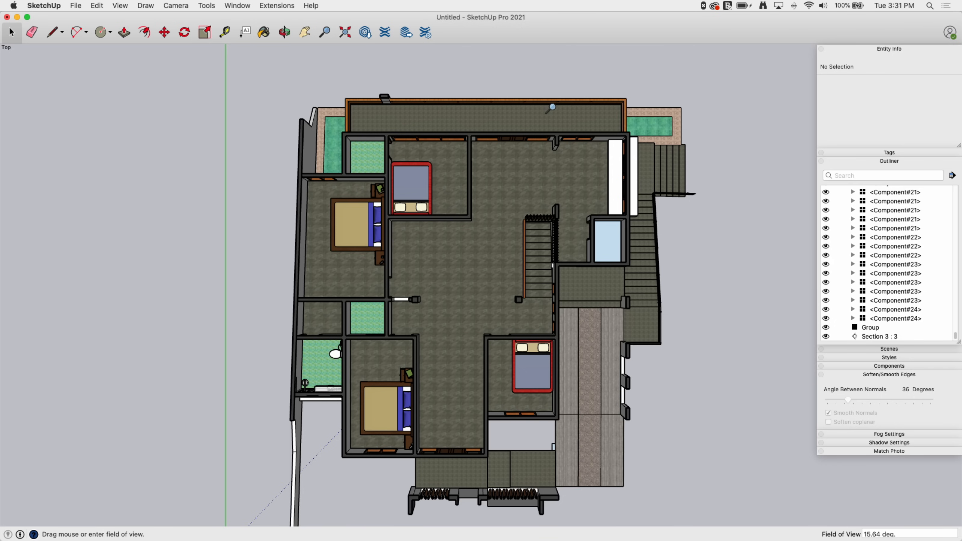
pyautogui.scroll(1, 482, 447)
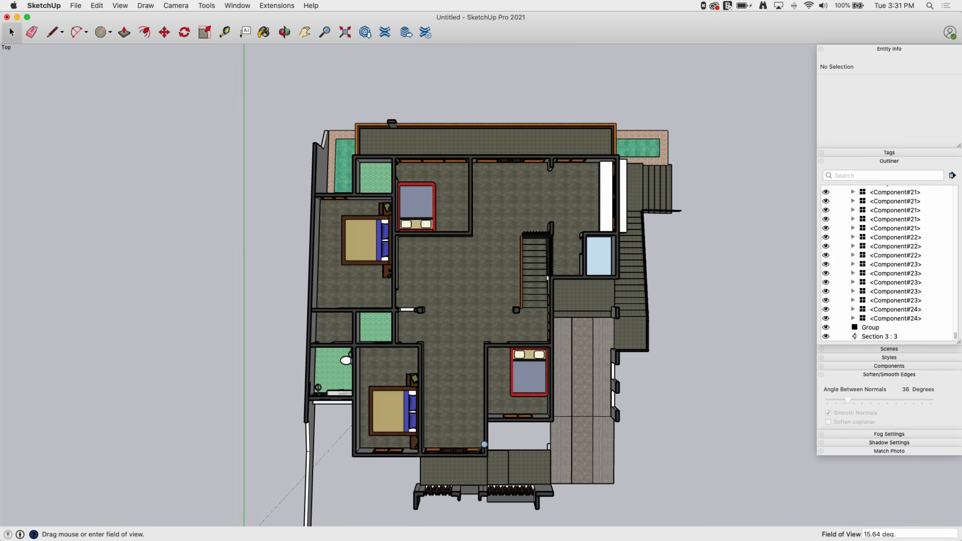
pyautogui.scroll(1, 478, 470)
pyautogui.scroll(1, 473, 256)
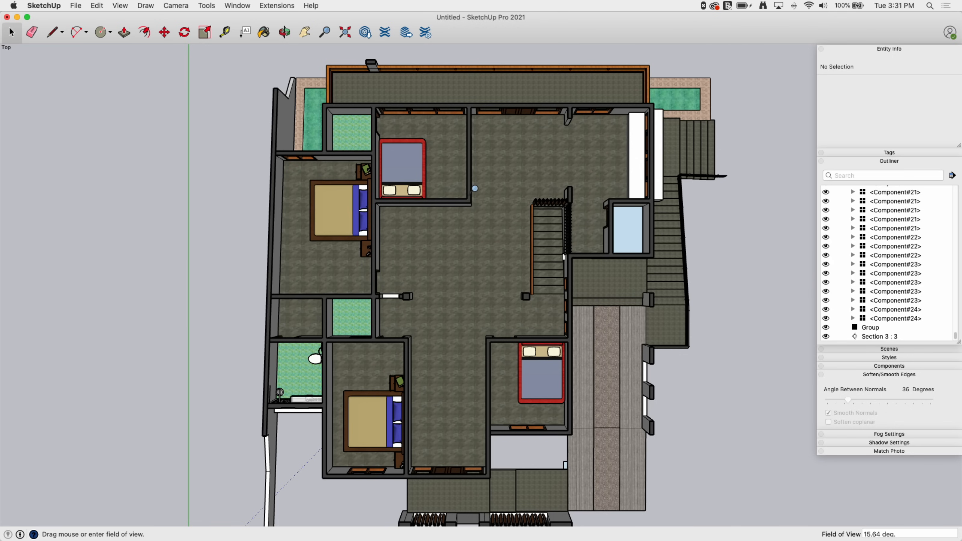
pyautogui.scroll(-3, 238, 195)
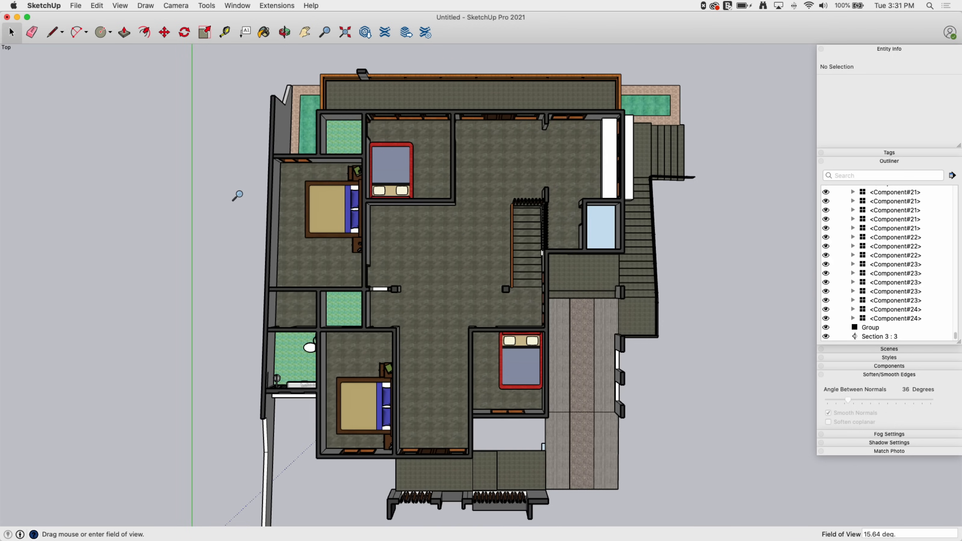
# Widen the camera's field of view to about 120 degrees to exaggerate the perspective on the walls
pyautogui.moveTo(624, 333); pyautogui.dragTo(435, 297)
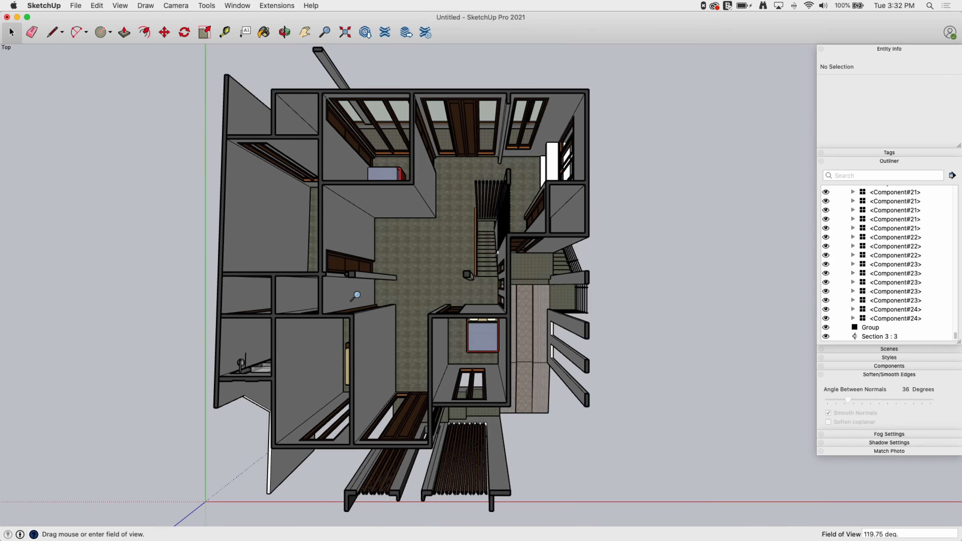
pyautogui.scroll(-3, 754, 327)
pyautogui.scroll(5, 430, 283)
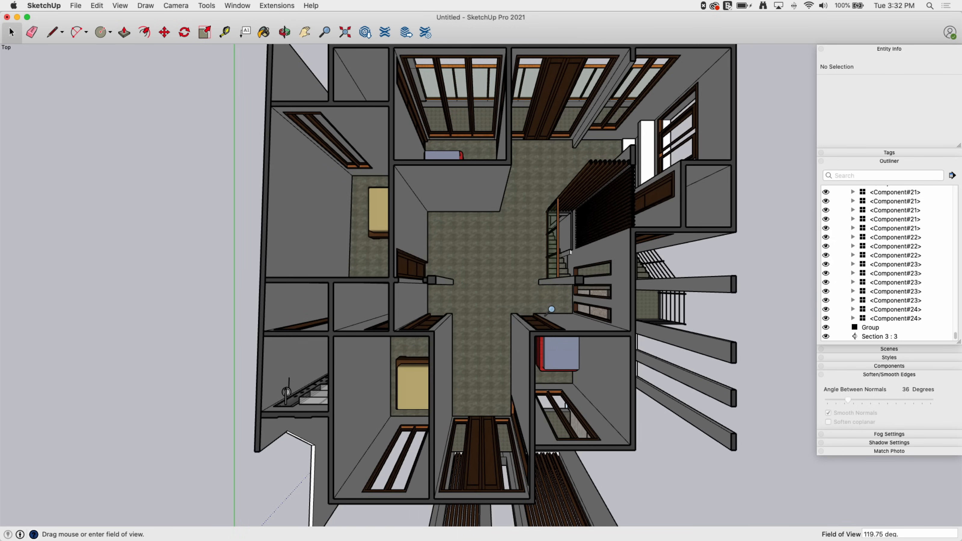
# Narrow the field of view in stages to about 14.6 degrees to flatten the perspective of the floor plan
pyautogui.moveTo(470, 286); pyautogui.dragTo(481, 179)
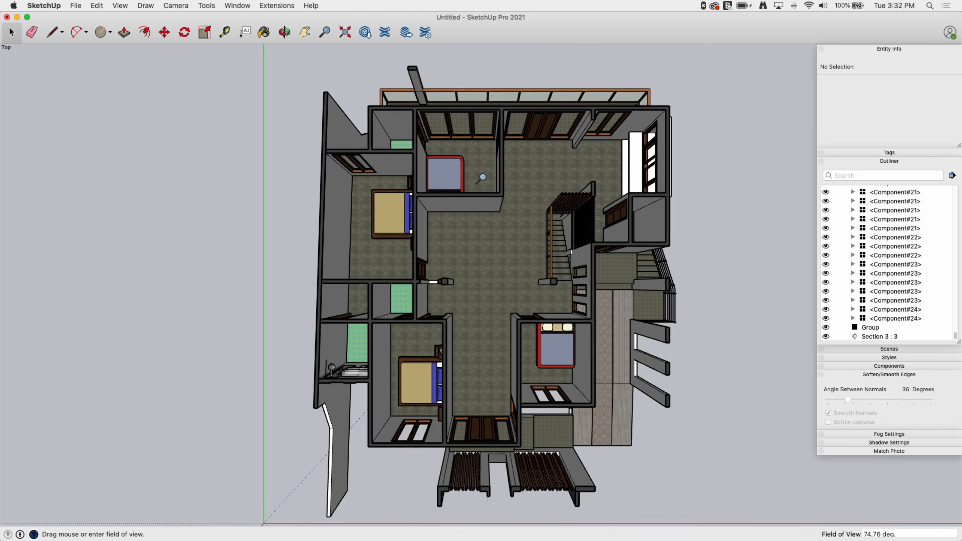
pyautogui.moveTo(531, 300); pyautogui.dragTo(512, 124)
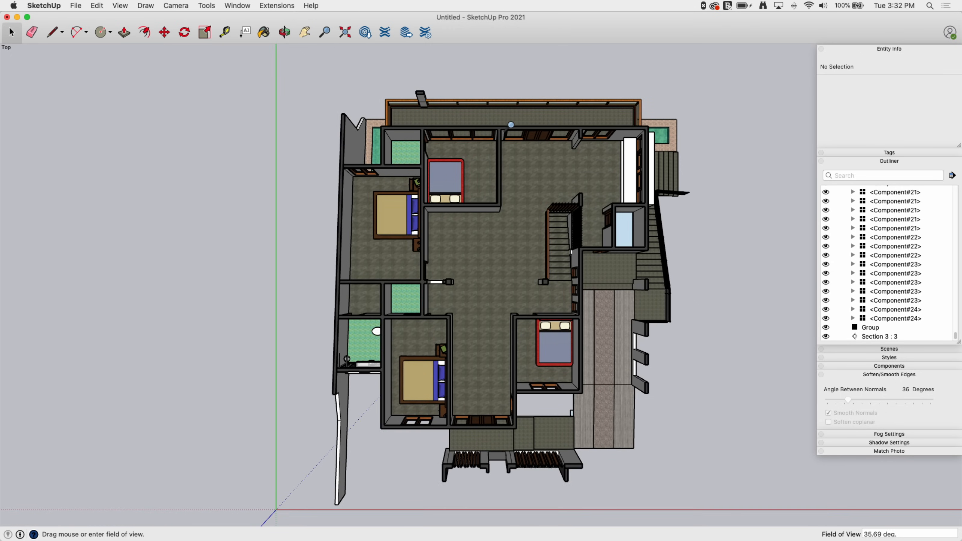
pyautogui.moveTo(503, 229); pyautogui.dragTo(506, 125)
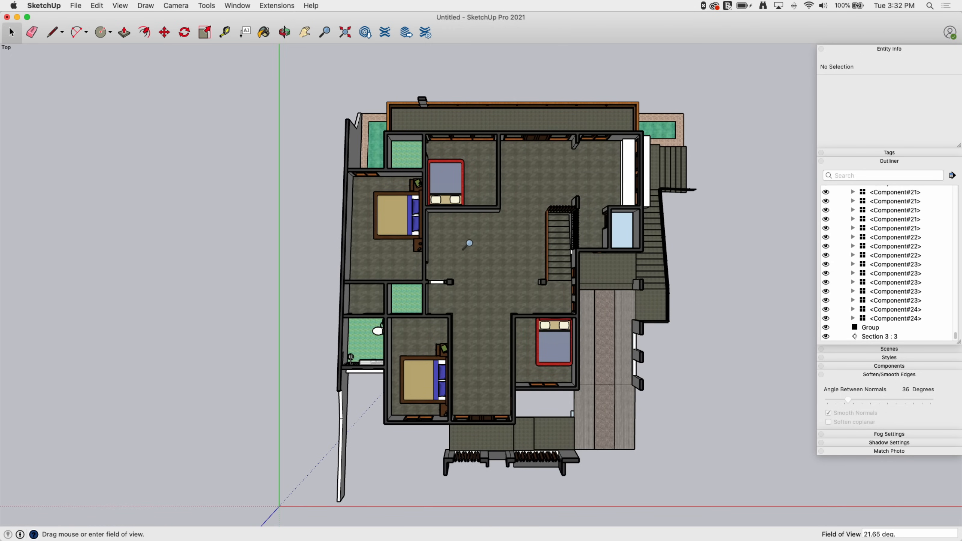
pyautogui.moveTo(511, 285); pyautogui.dragTo(501, 193)
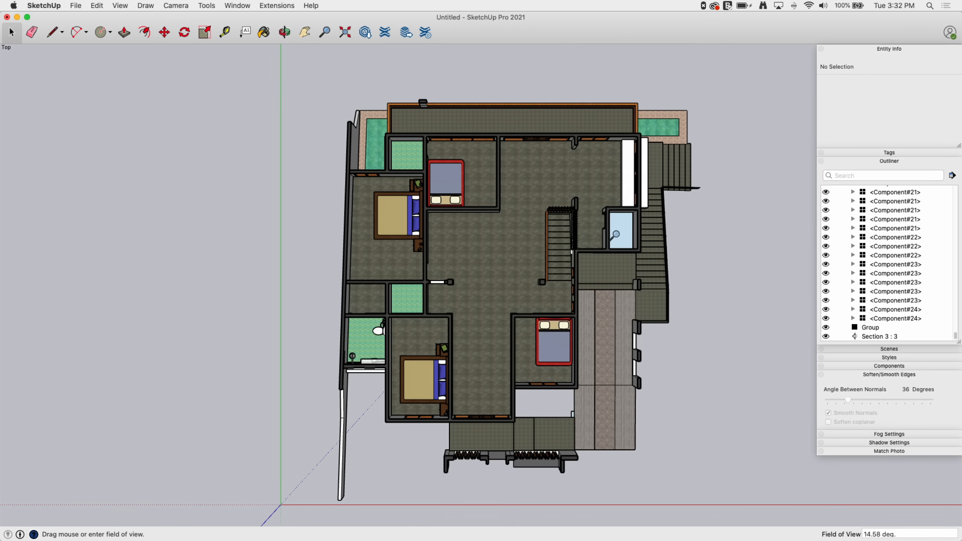
# Vary the field of view between about 39 and 9.4 degrees, then settle on about 17.2 degrees for the floor plan
pyautogui.moveTo(501, 265); pyautogui.dragTo(469, 485)
pyautogui.moveTo(640, 227); pyautogui.dragTo(640, 247)
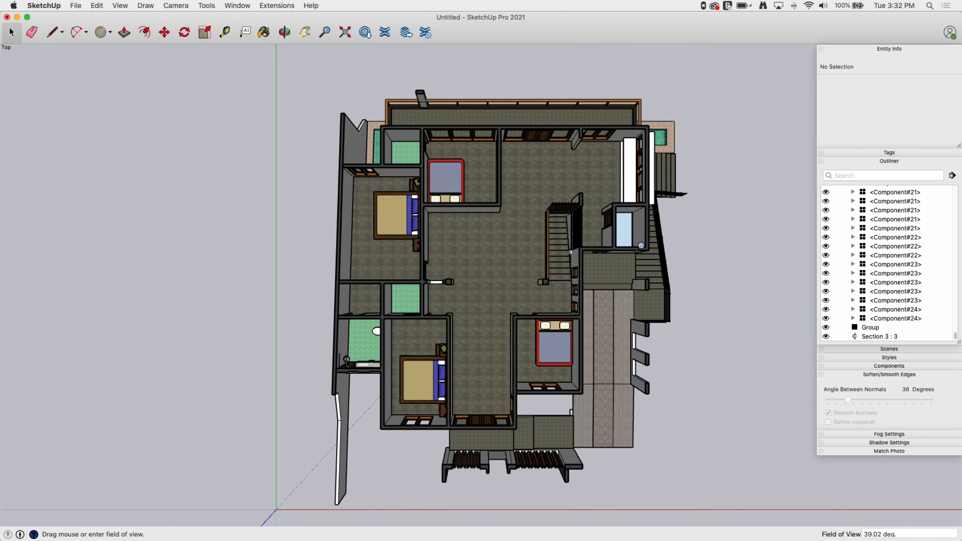
pyautogui.moveTo(694, 289); pyautogui.dragTo(646, 102)
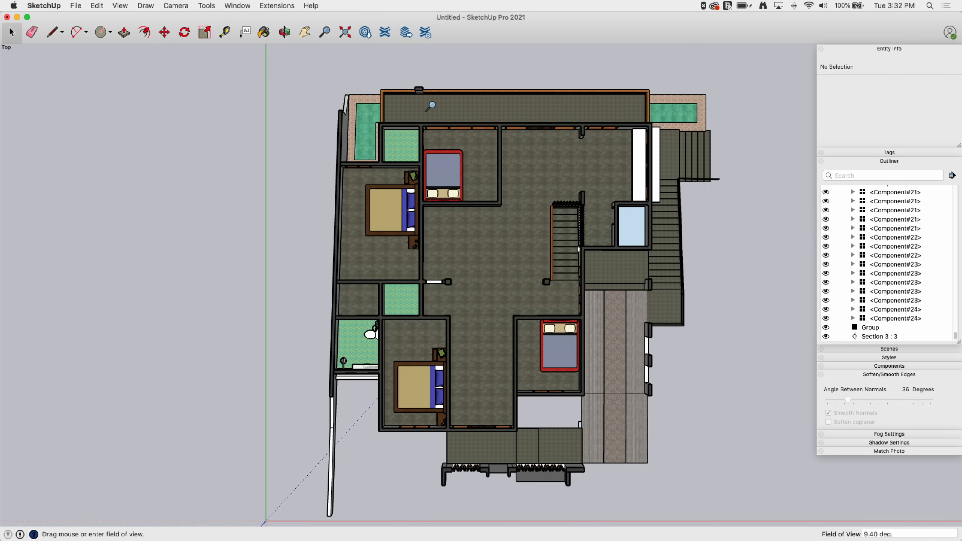
pyautogui.moveTo(617, 275); pyautogui.dragTo(606, 444)
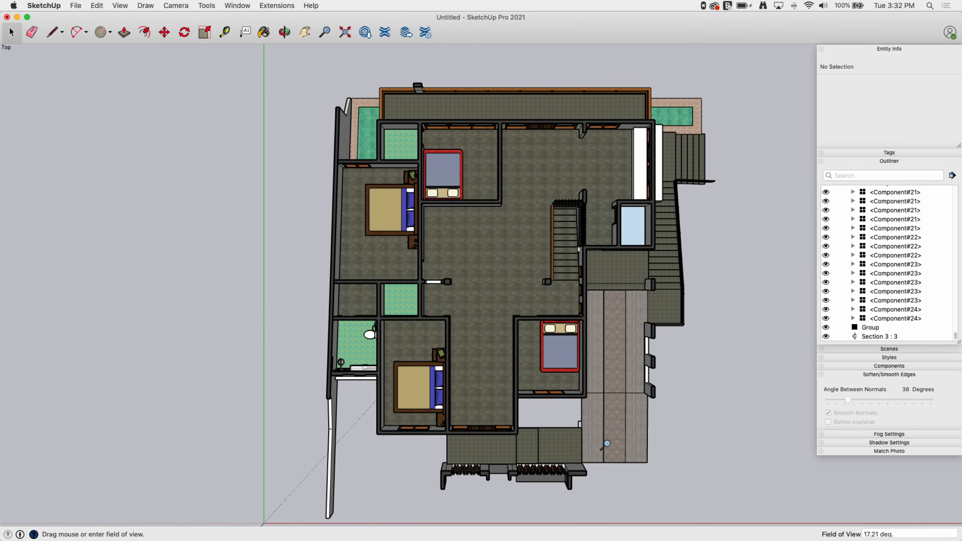